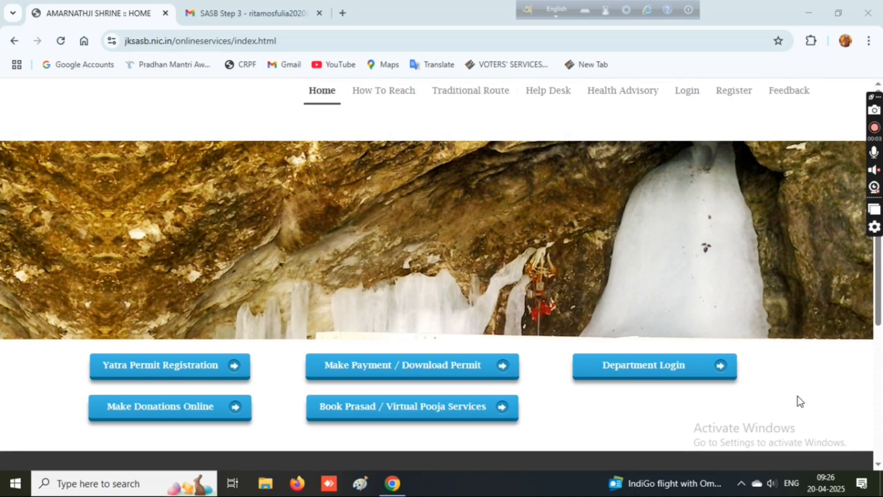
Open the Download Yatra Permit form from the registration options and enter the yatri application number and mobile number.
mouse_move(722, 95)
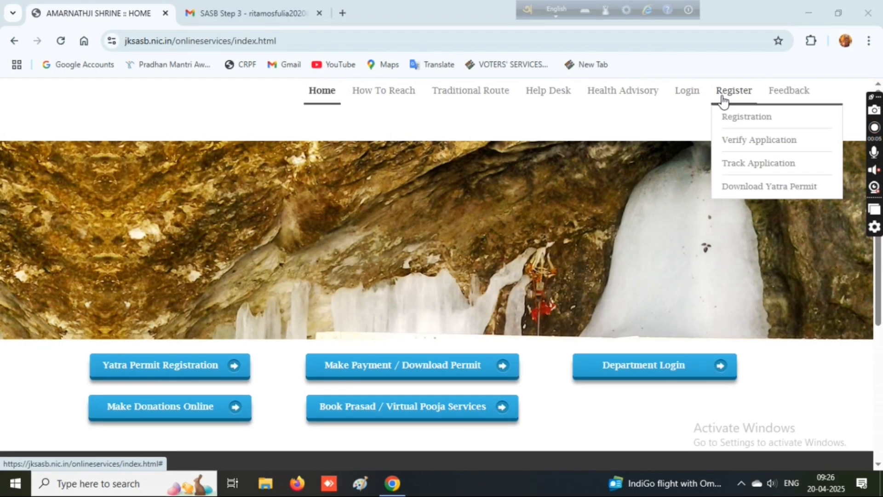
click(736, 190)
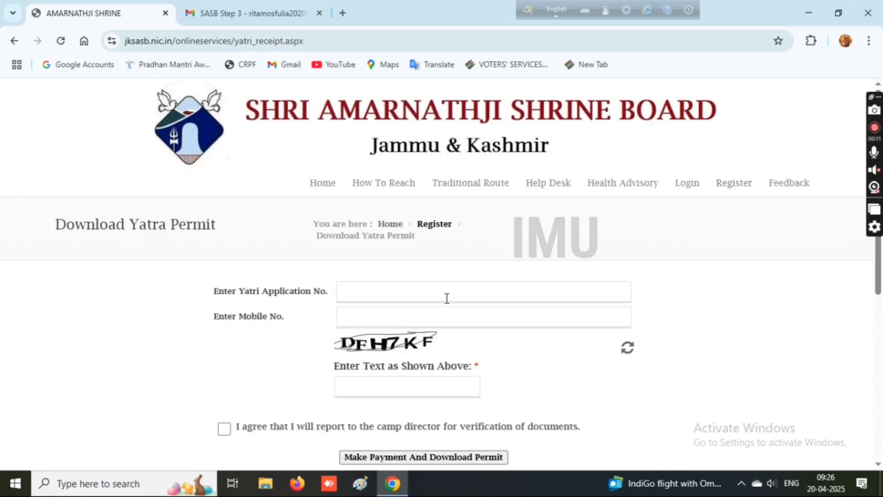
click(446, 297)
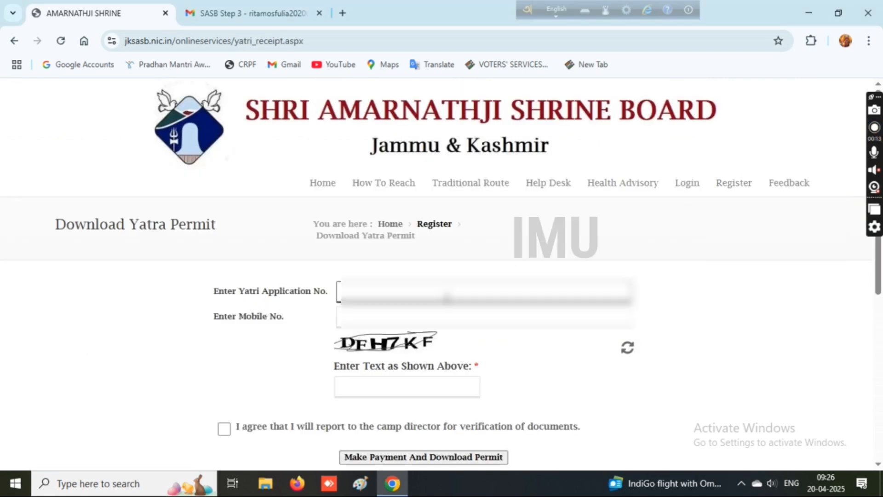
key(ctrl+v)
click(445, 314)
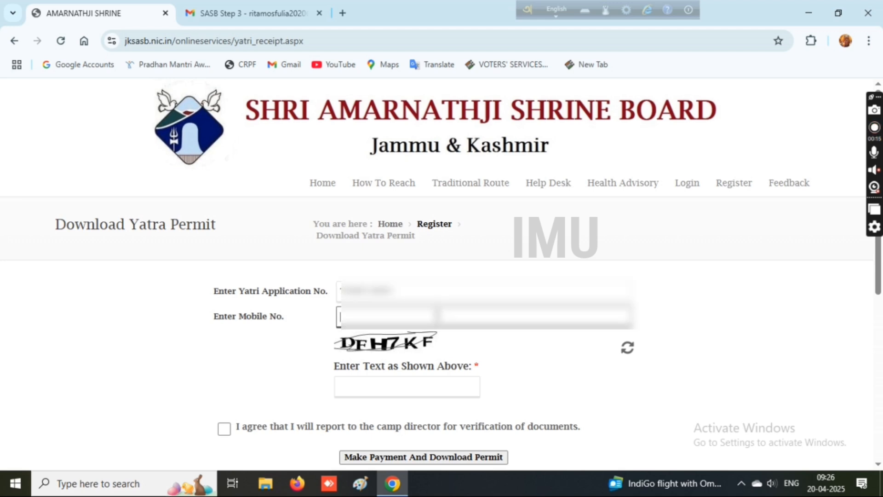
Enter the displayed captcha text, agree to report to the camp director, and submit the request for payment and permit download.
click(376, 387)
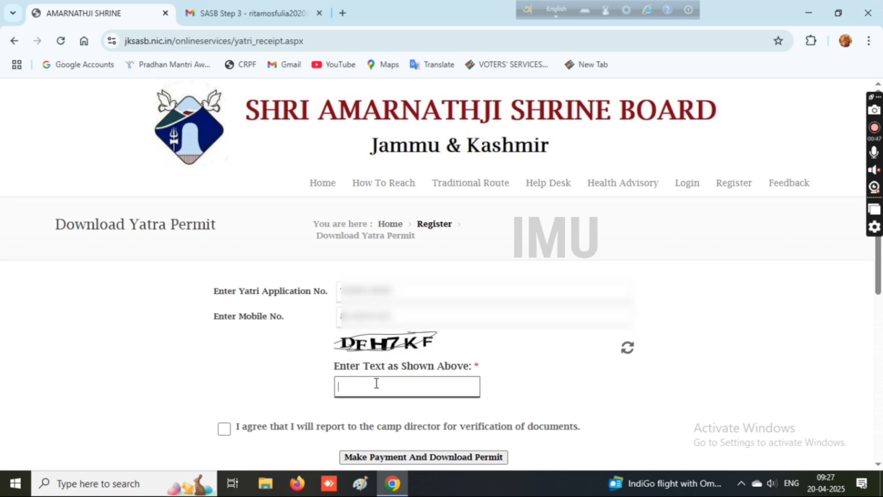
text(DFH7KF)
click(224, 429)
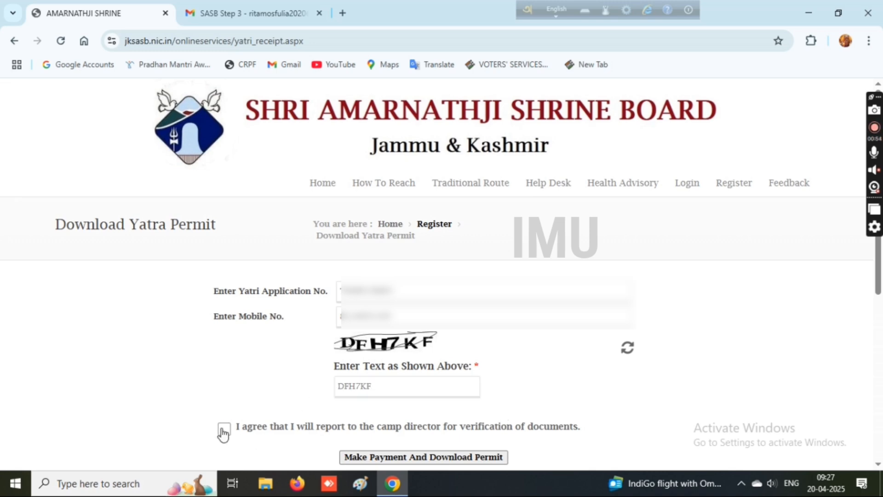
click(393, 457)
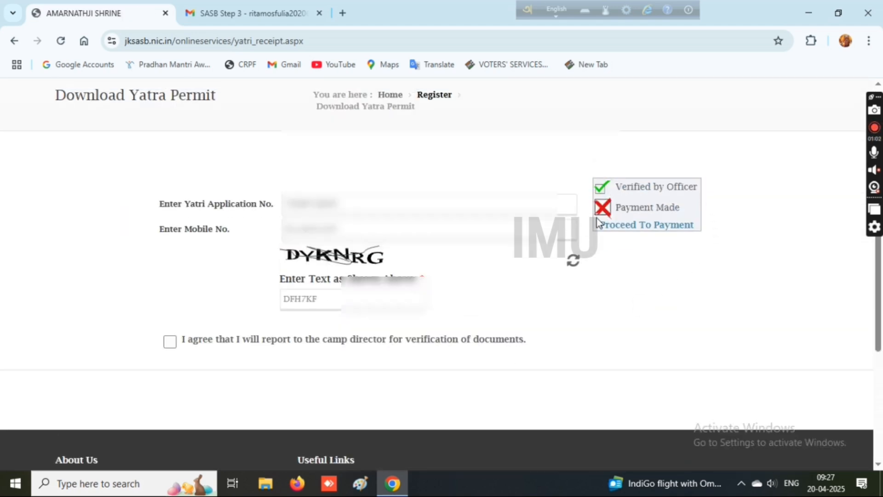
Proceed to payment for the verified application and accept the payment terms and conditions.
click(646, 229)
scroll(646, 232, down, 1)
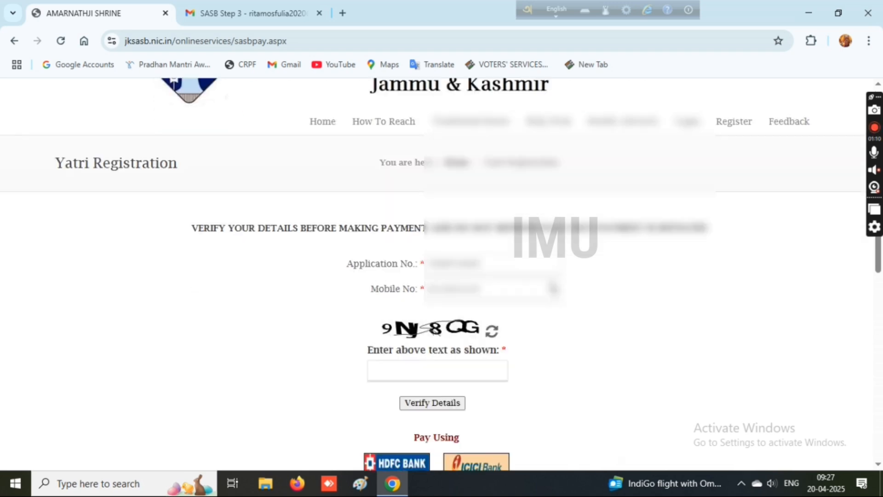
scroll(552, 289, down, 3)
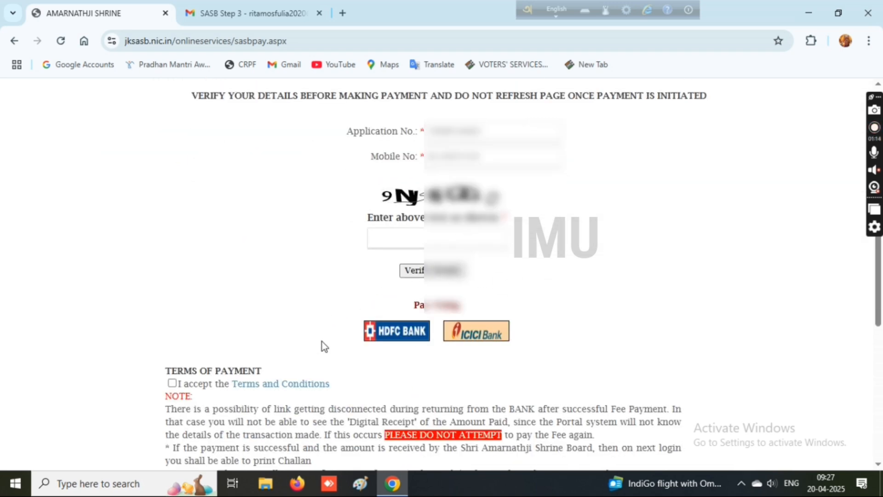
scroll(354, 339, down, 1)
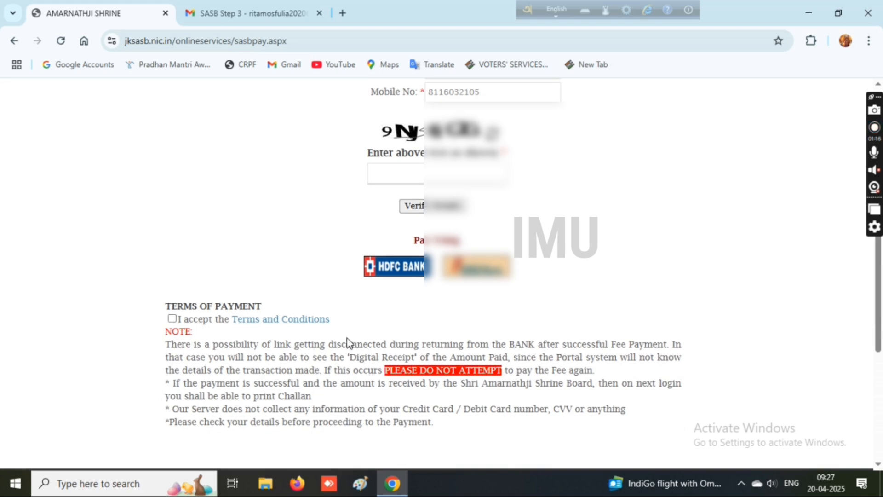
click(172, 318)
Check the prefilled application details and choose HDFC Bank as the payment gateway.
scroll(278, 338, down, 1)
scroll(309, 316, up, 1)
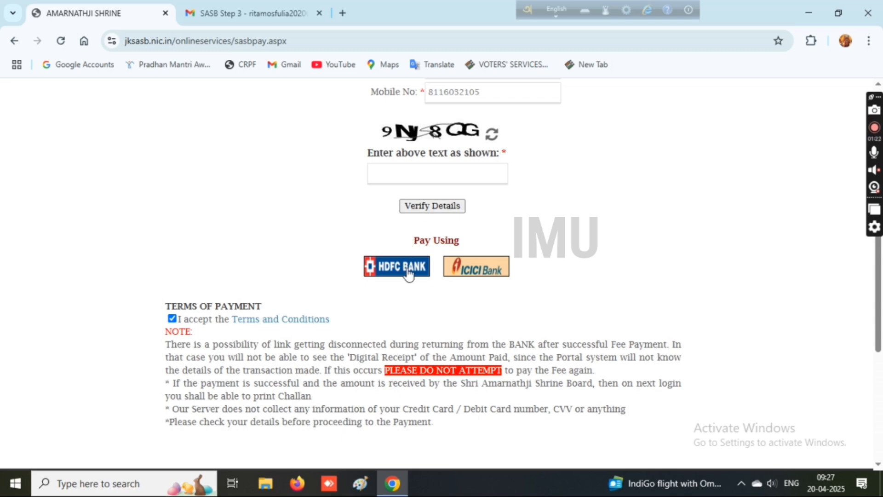
scroll(408, 272, up, 3)
scroll(407, 272, down, 1)
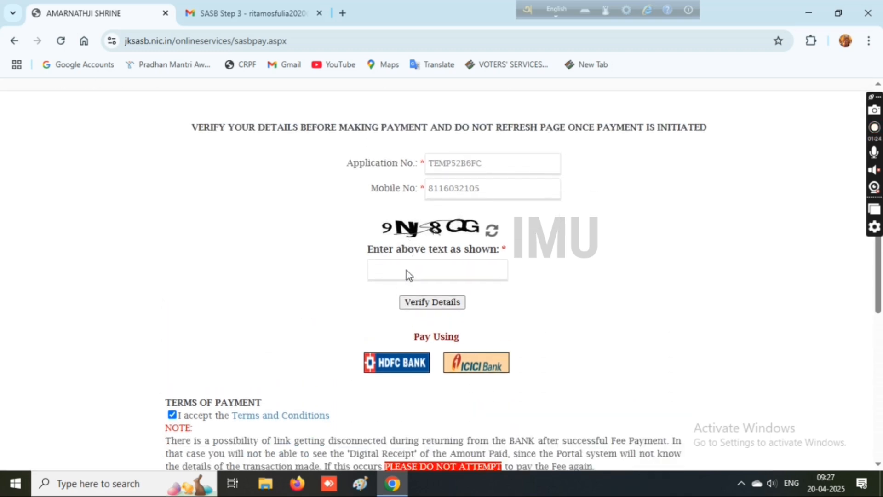
scroll(407, 271, down, 1)
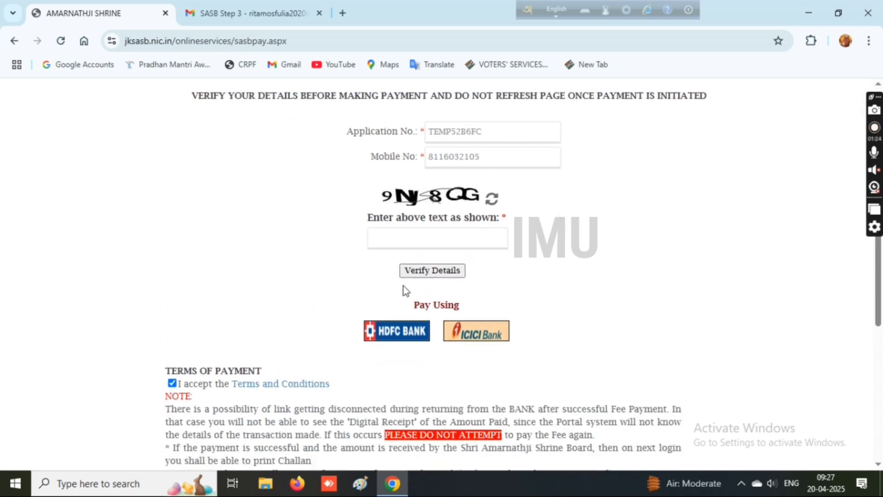
click(402, 335)
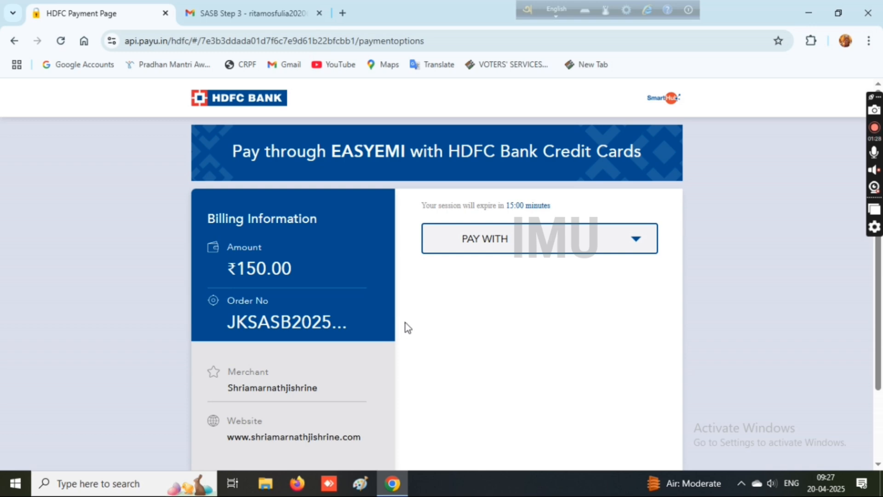
Select UPI as the payment method with the PhonePe option.
click(519, 238)
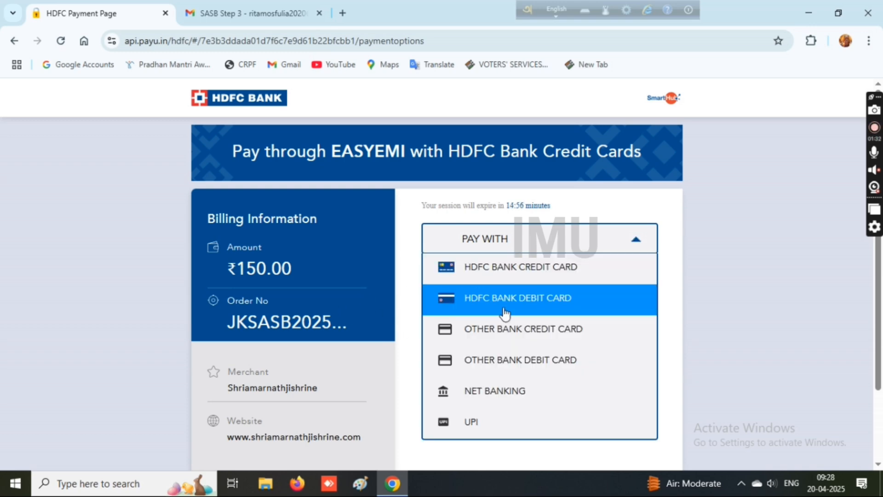
click(483, 423)
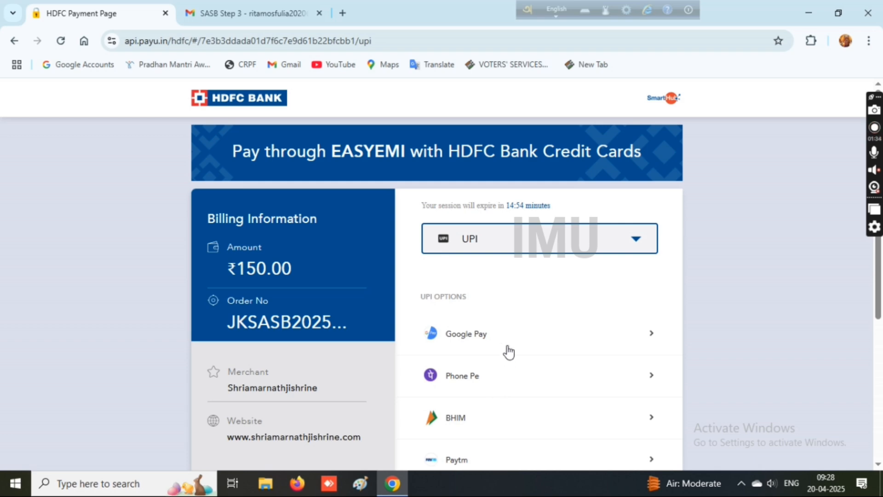
click(496, 383)
scroll(500, 383, down, 1)
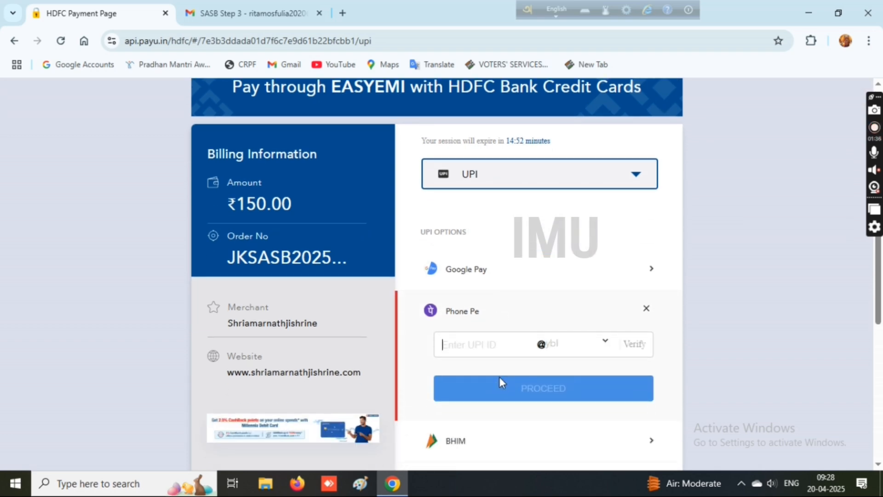
text(**********)
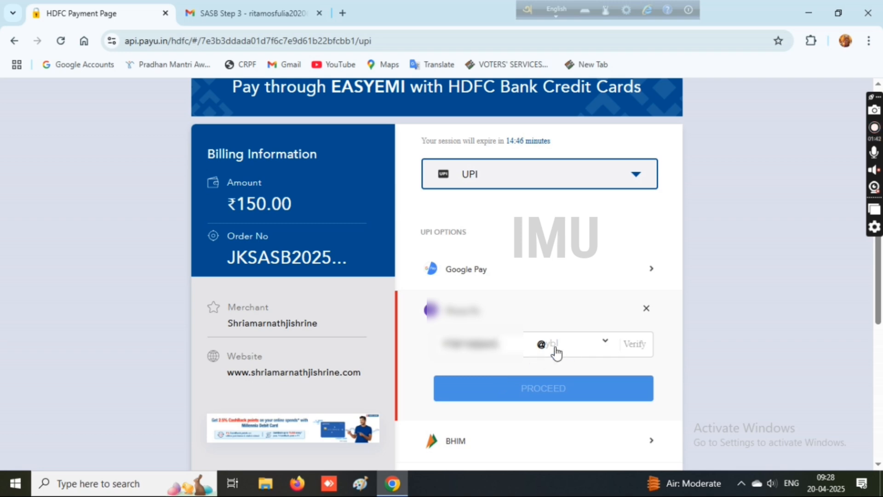
click(604, 344)
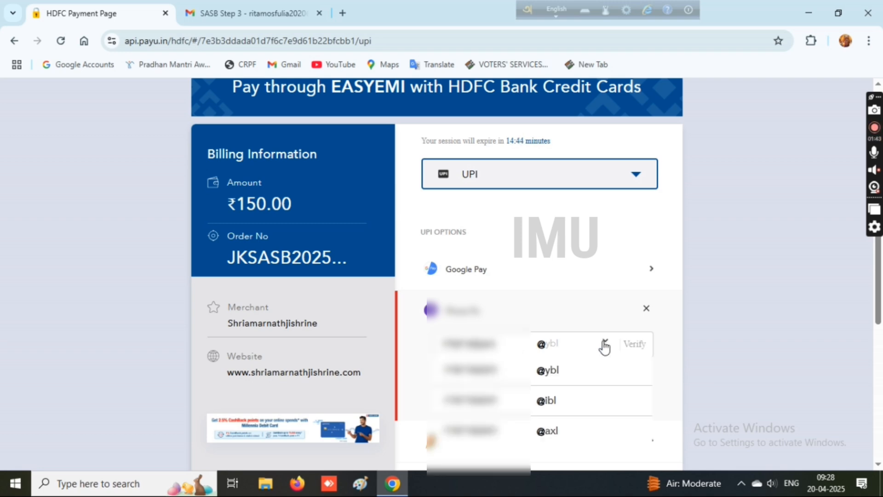
click(572, 380)
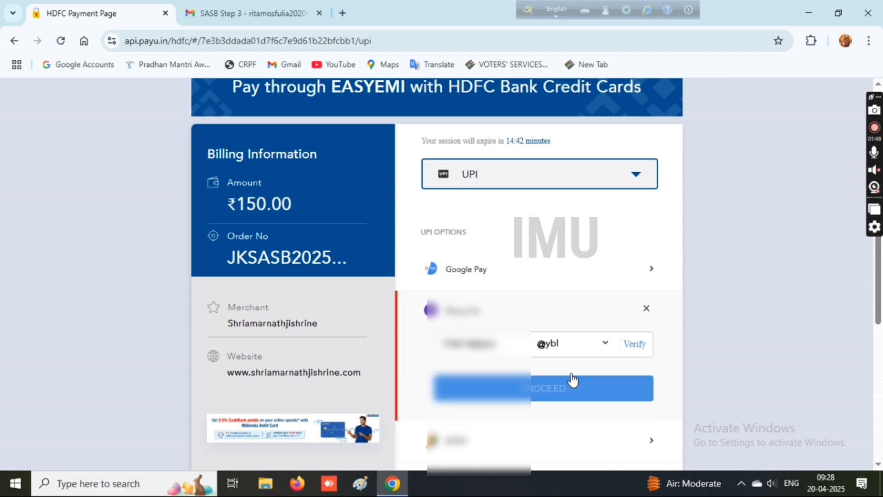
click(633, 345)
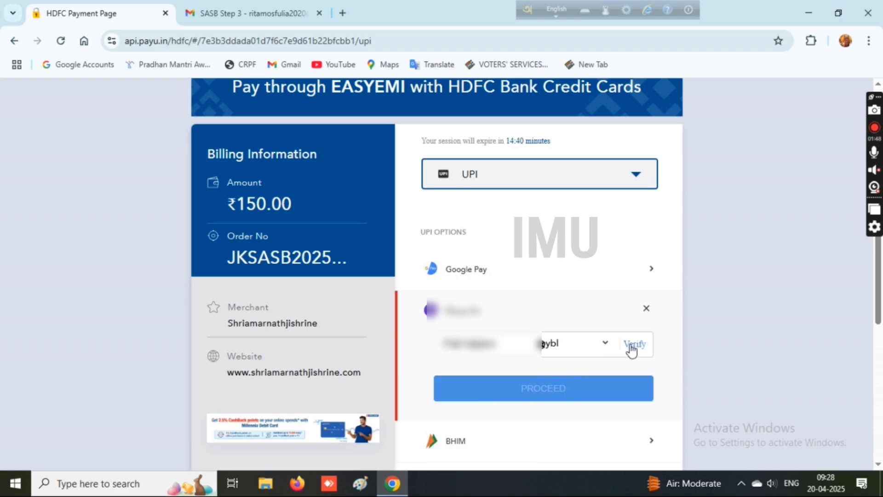
click(559, 402)
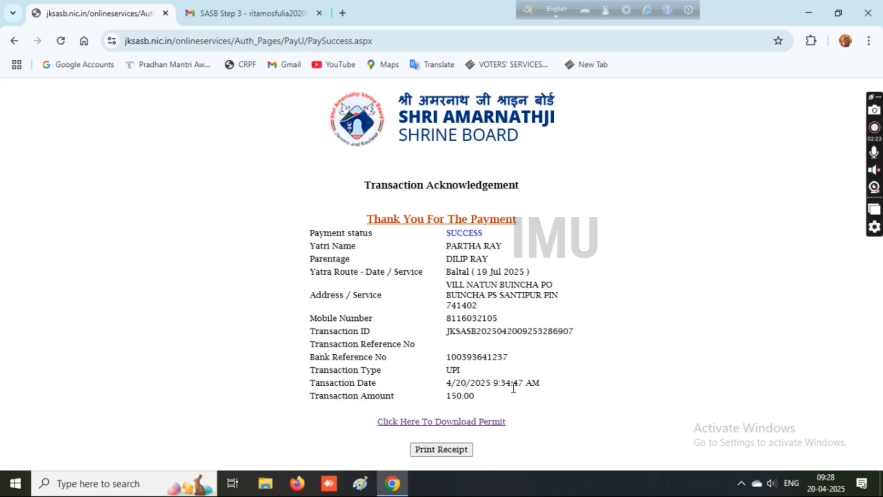
Print the payment receipt on the EPSON L3110 Series printer with the customised scale set to 100.
click(442, 451)
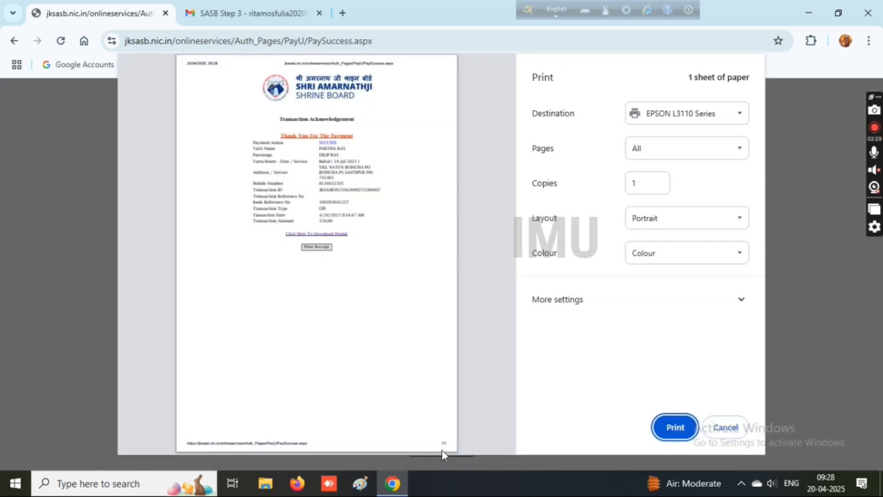
click(668, 120)
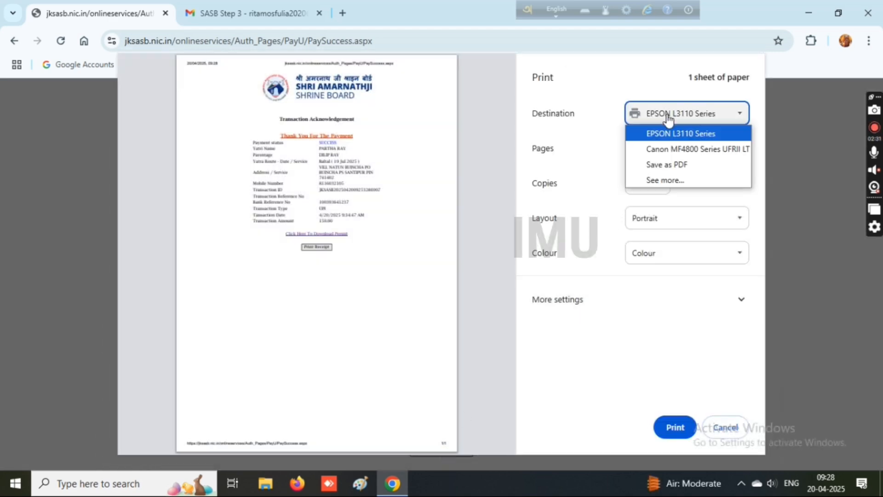
click(668, 119)
click(534, 304)
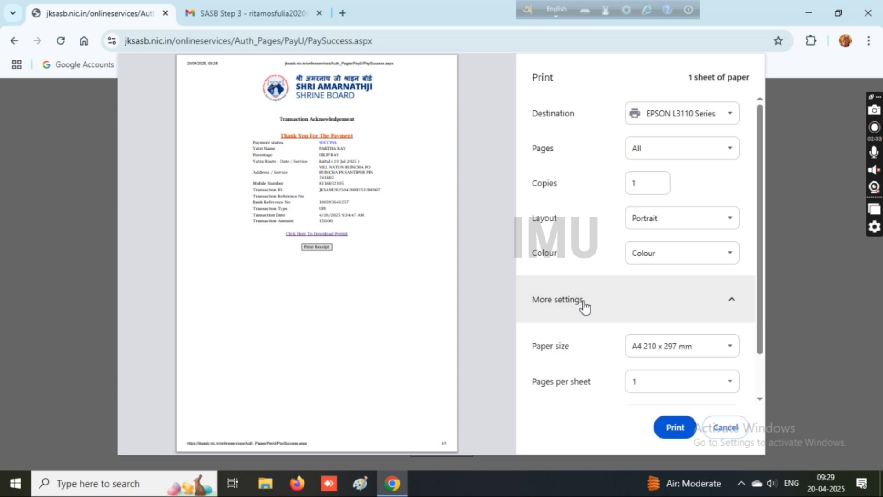
scroll(650, 326, down, 4)
scroll(658, 313, up, 2)
scroll(658, 303, down, 3)
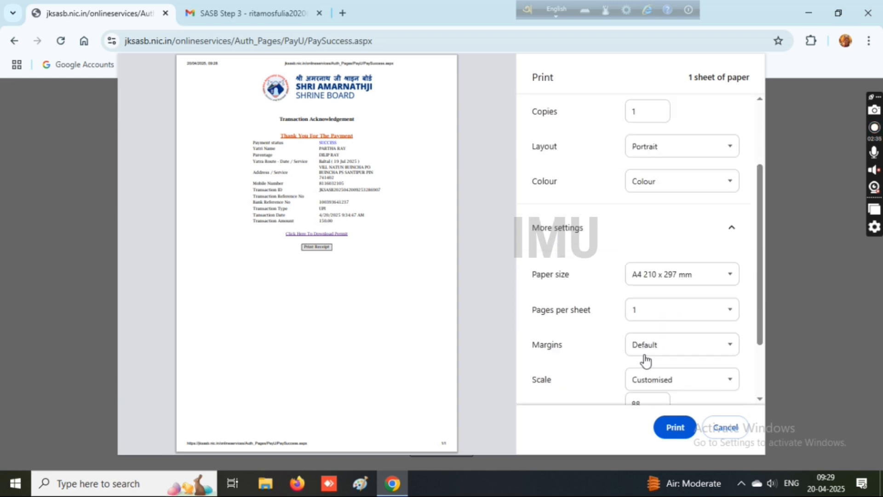
double_click(637, 290)
text(100)
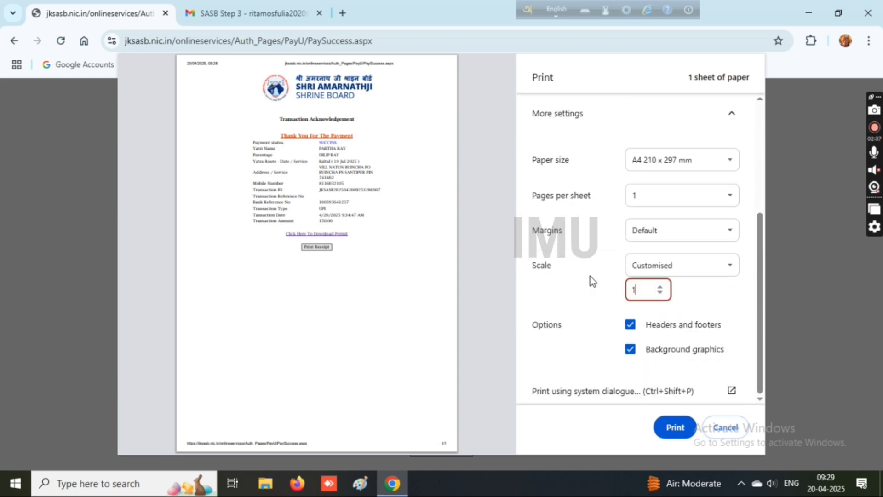
click(674, 428)
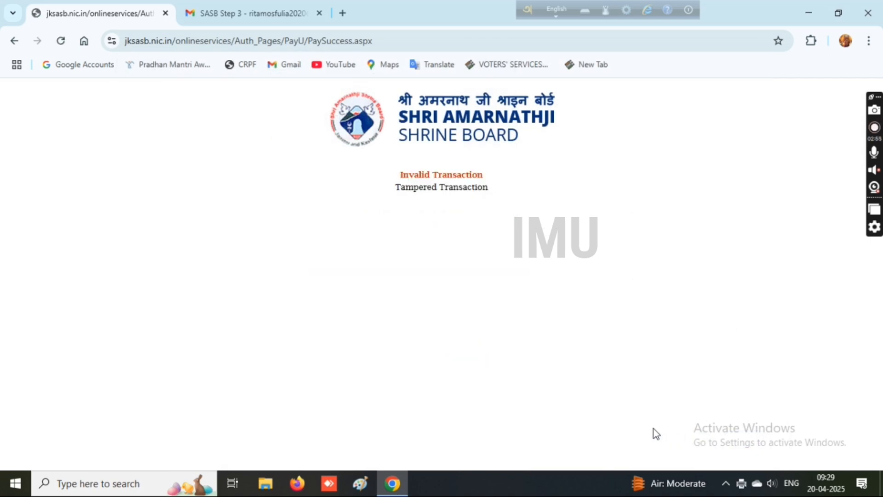
Return to the transaction acknowledgement, open its permit download page, and enter the yatri application number and mobile number.
click(14, 41)
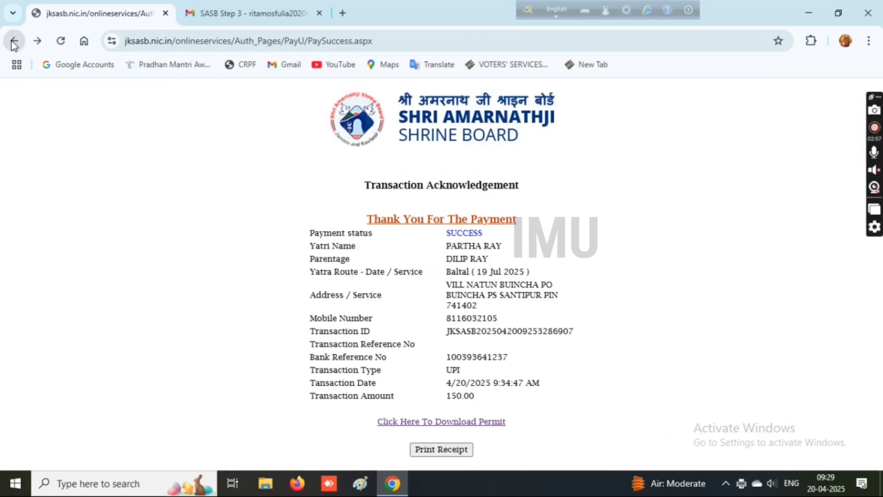
click(427, 422)
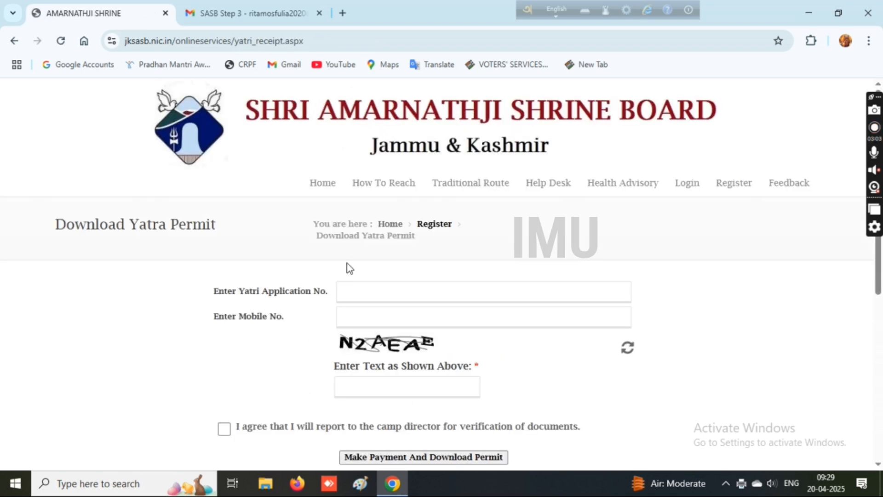
click(352, 287)
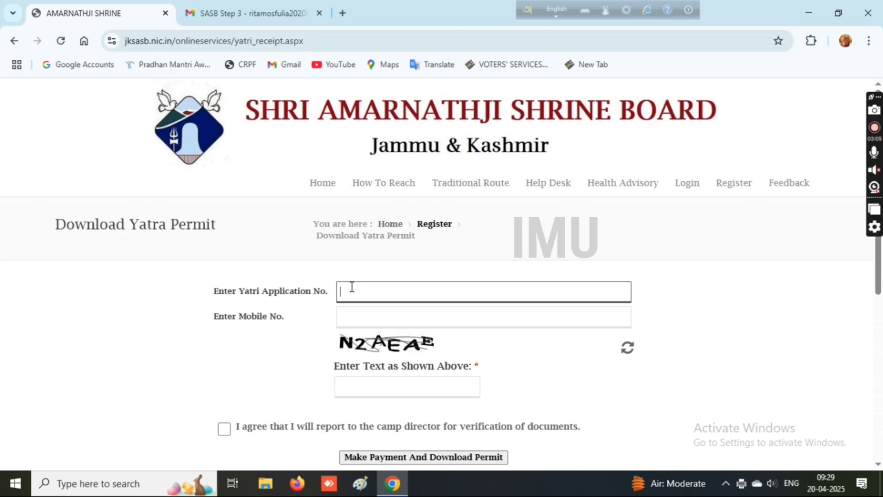
key(ctrl+v)
click(372, 312)
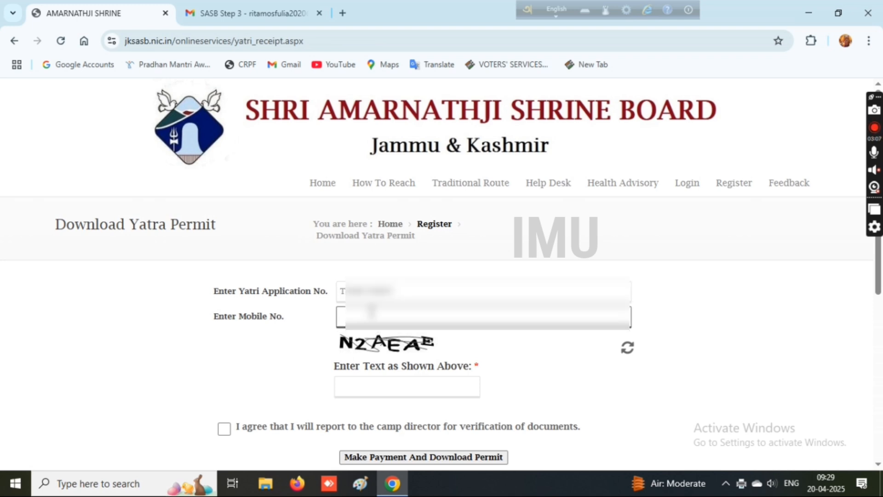
text(8**)
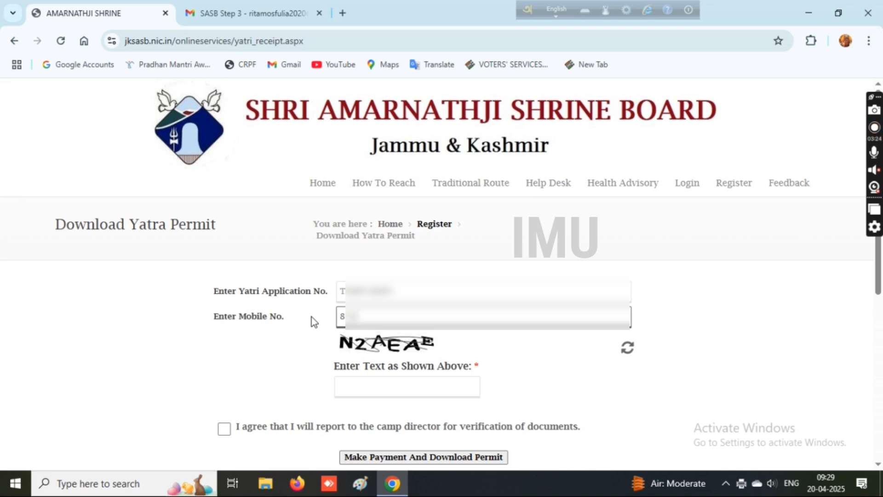
text(*******)
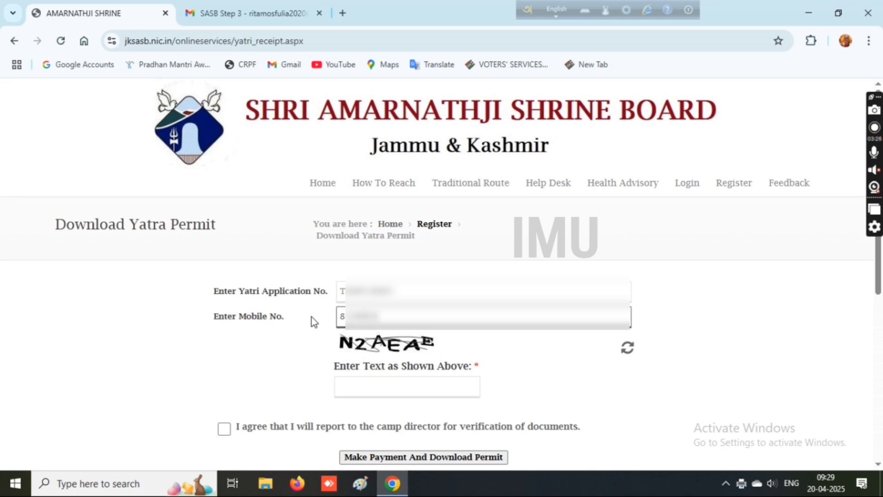
Enter the captcha text, agree to report to the camp director for document verification, and submit the permit download request.
click(347, 387)
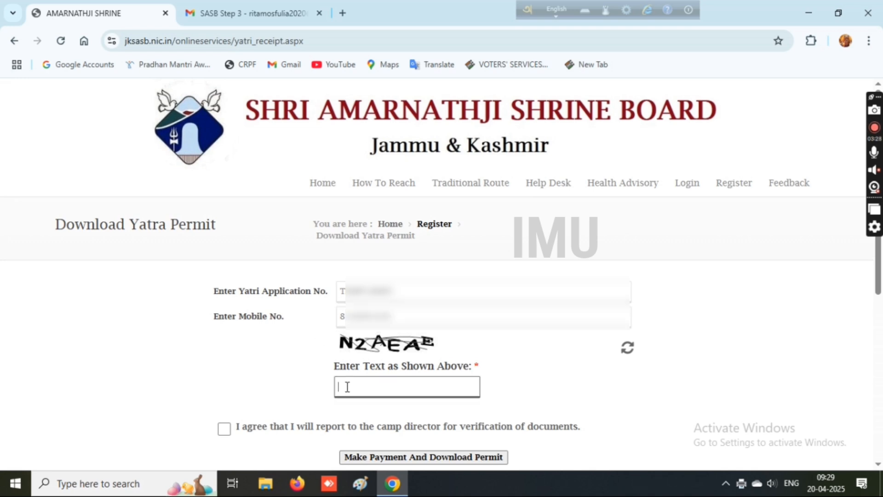
text(N2)
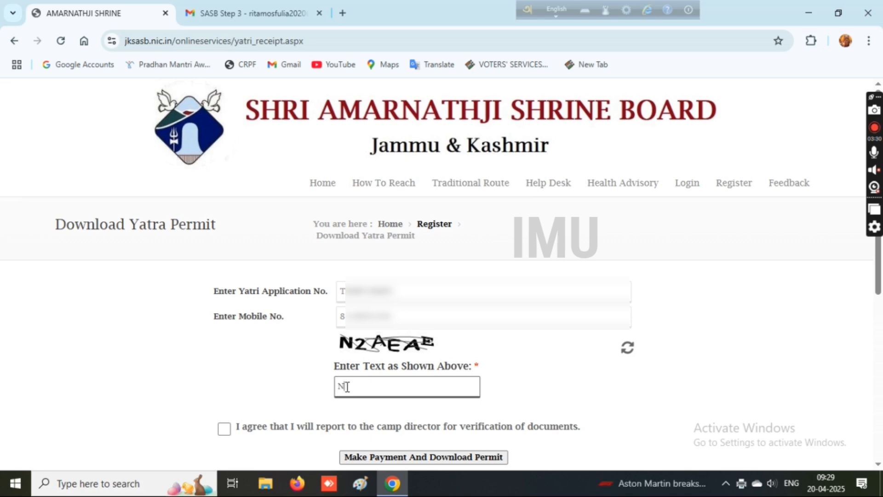
text(AE)
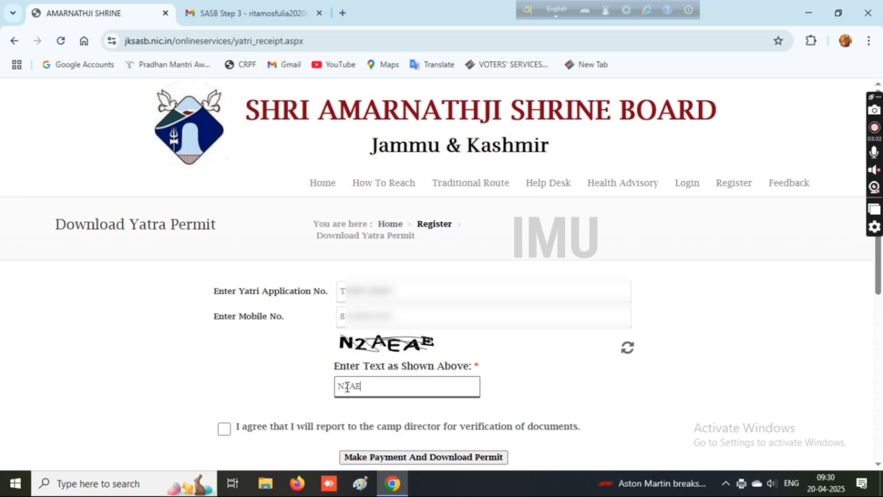
text(AE)
click(224, 429)
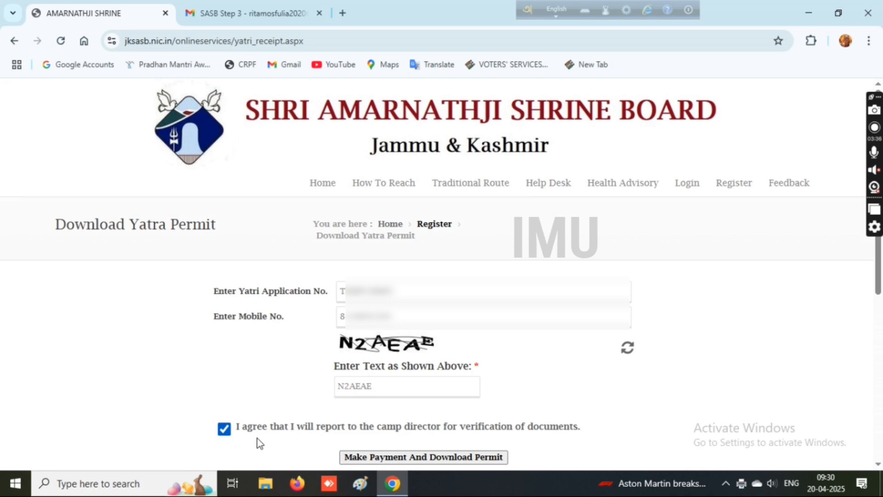
click(411, 458)
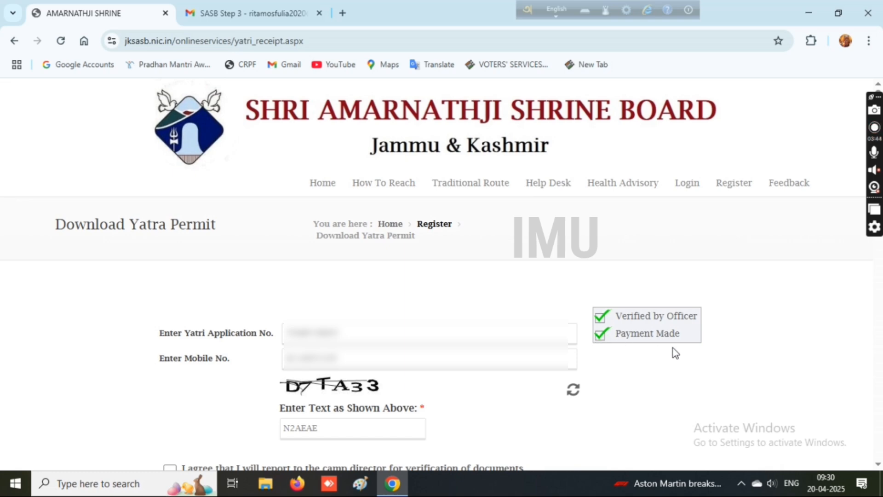
Examine the yatra permit's three copies, including the yatri details, health certificate information, and the Do's and Dont's.
scroll(667, 355, down, 5)
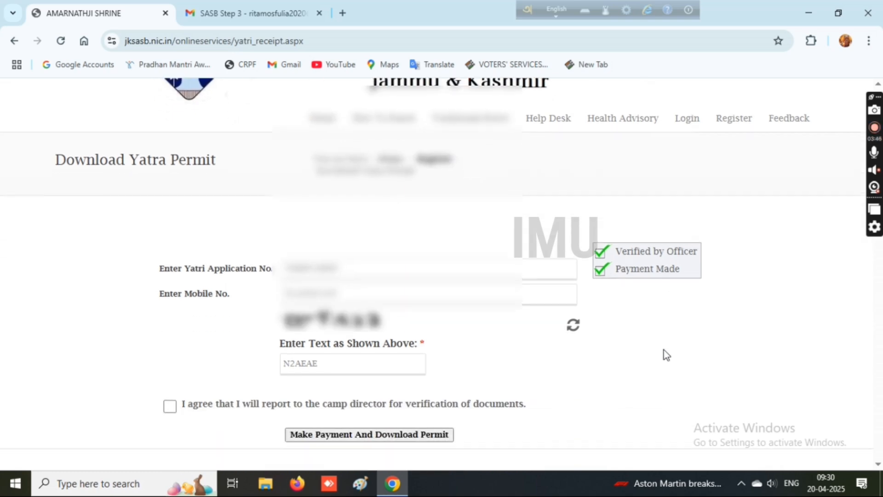
scroll(664, 355, down, 4)
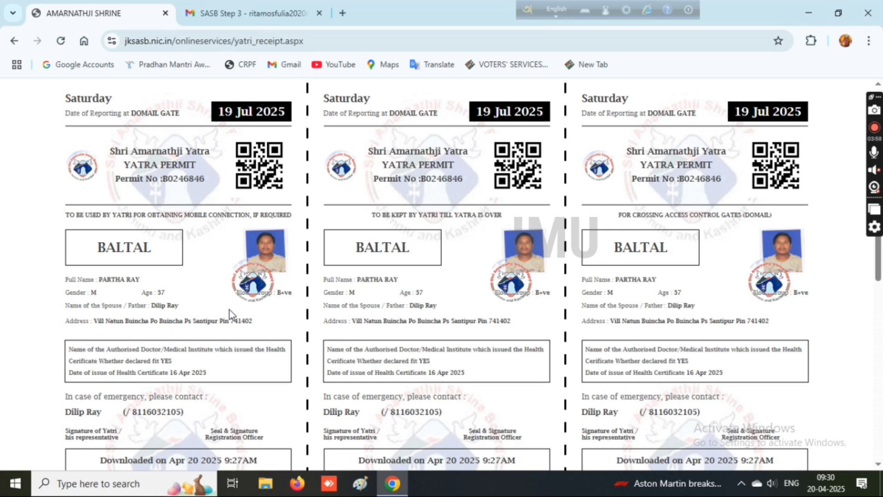
scroll(230, 310, down, 1)
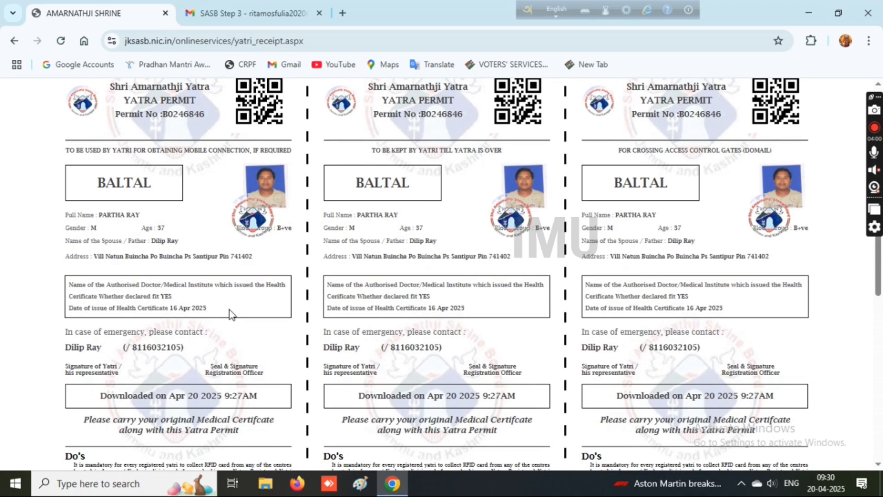
scroll(230, 314, down, 1)
scroll(230, 315, down, 1)
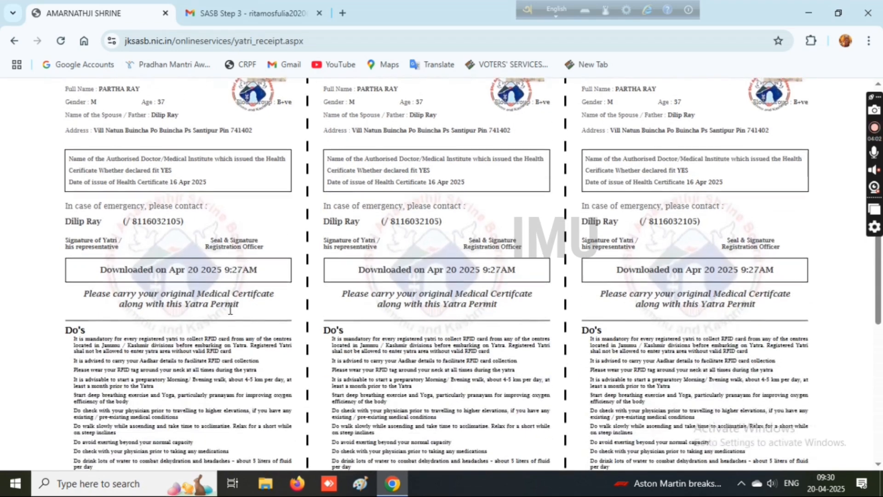
scroll(230, 314, down, 4)
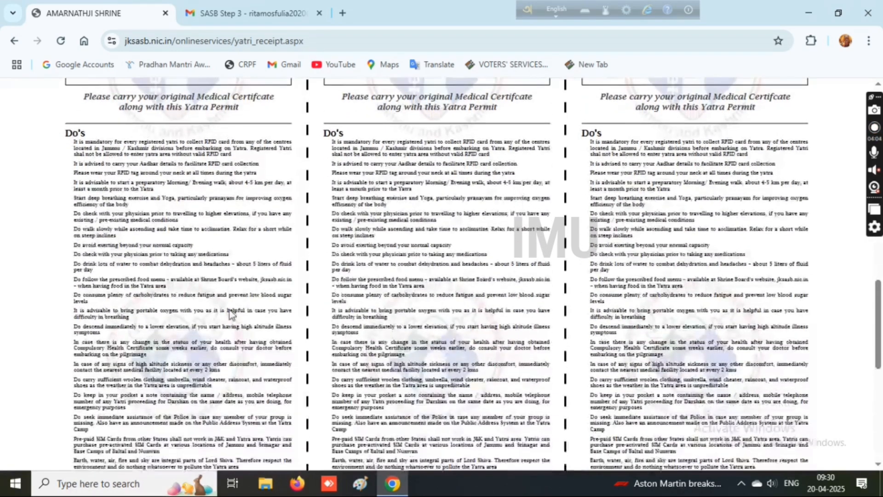
scroll(230, 310, down, 1)
scroll(230, 309, down, 1)
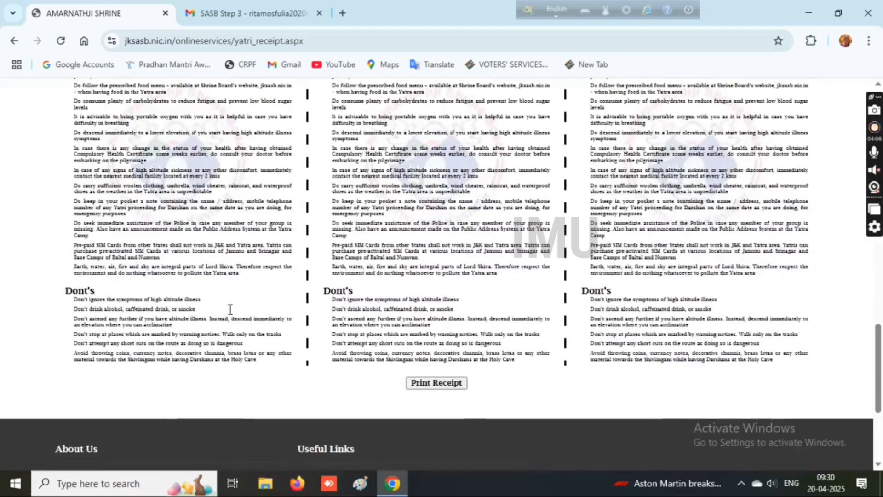
Open the print preview of the yatra permit and review its copies, layout and colour settings.
click(420, 384)
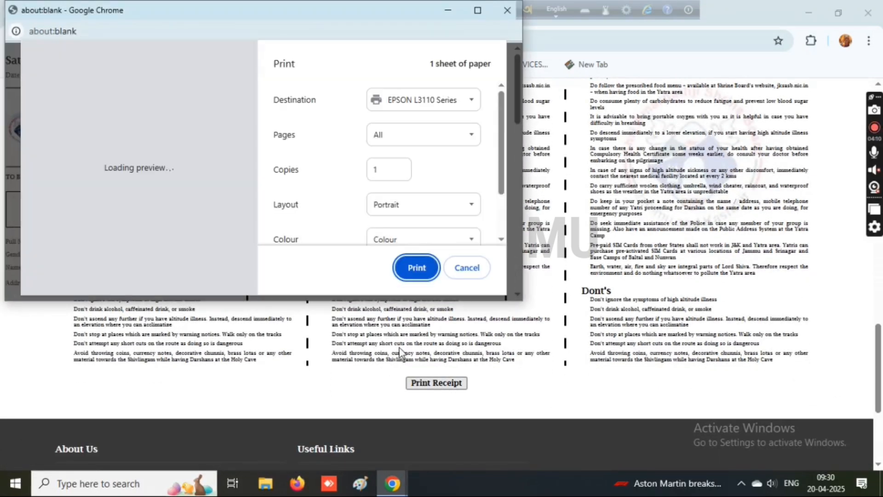
scroll(434, 167, down, 2)
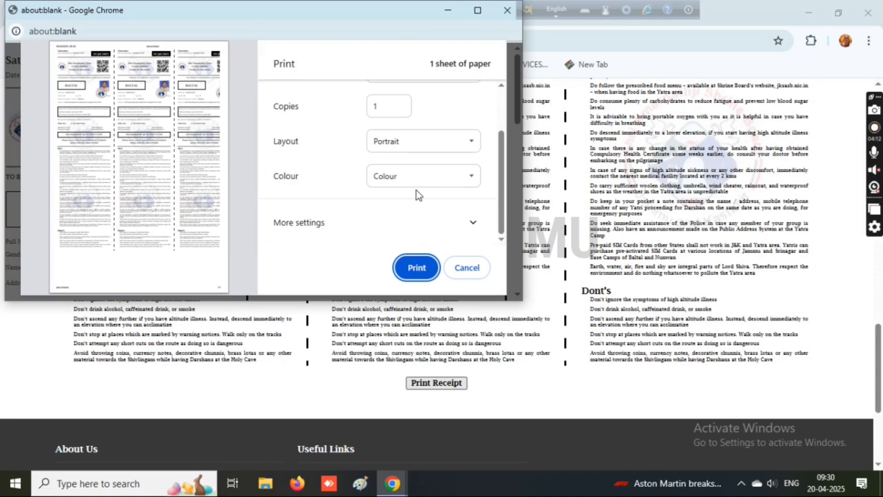
scroll(414, 188, up, 1)
scroll(382, 211, down, 1)
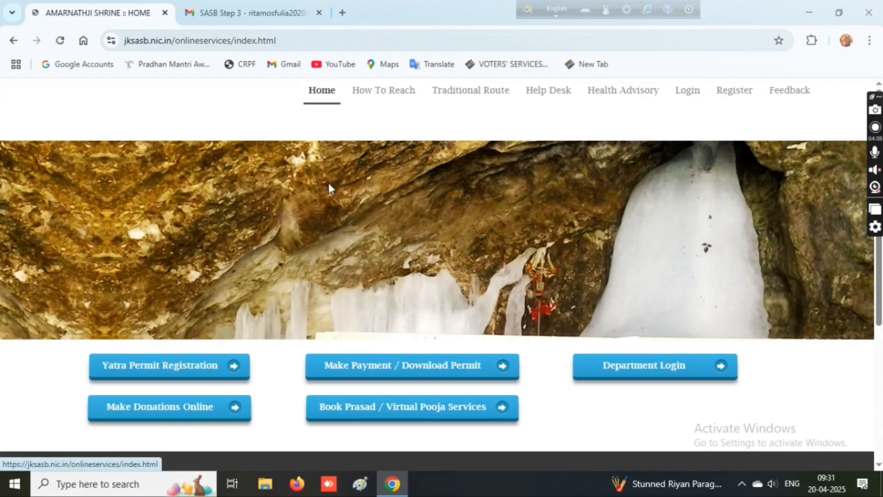